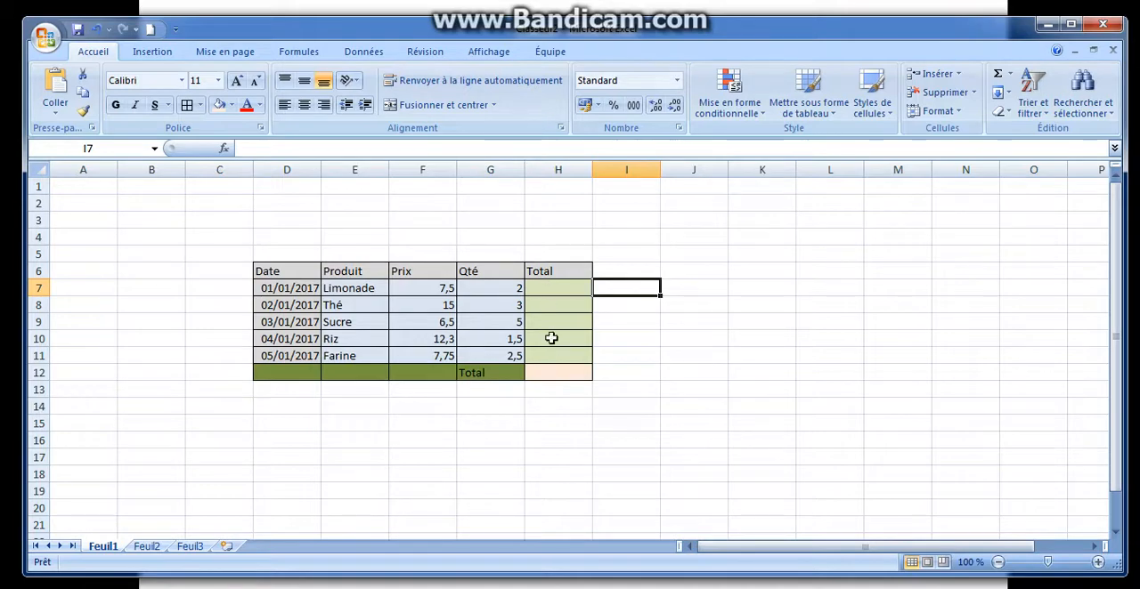
Enter the formula =7,5*2 in cell H7 as the Limonade total
{"action": "left_click", "coordinate": [545, 288]}
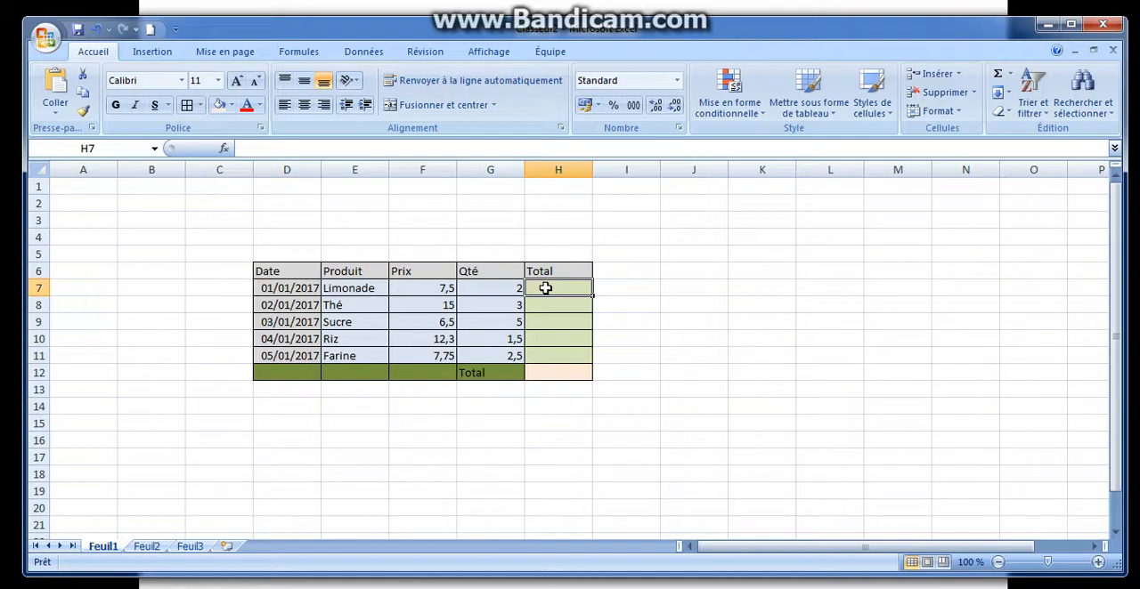
{"action": "type", "text": "="}
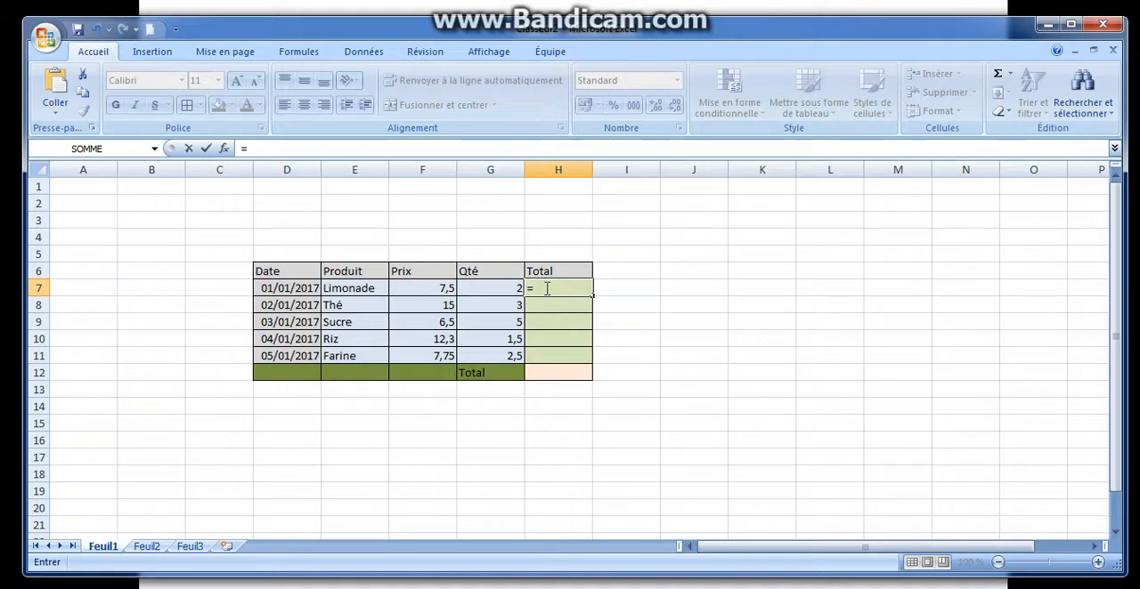
{"action": "type", "text": "7,"}
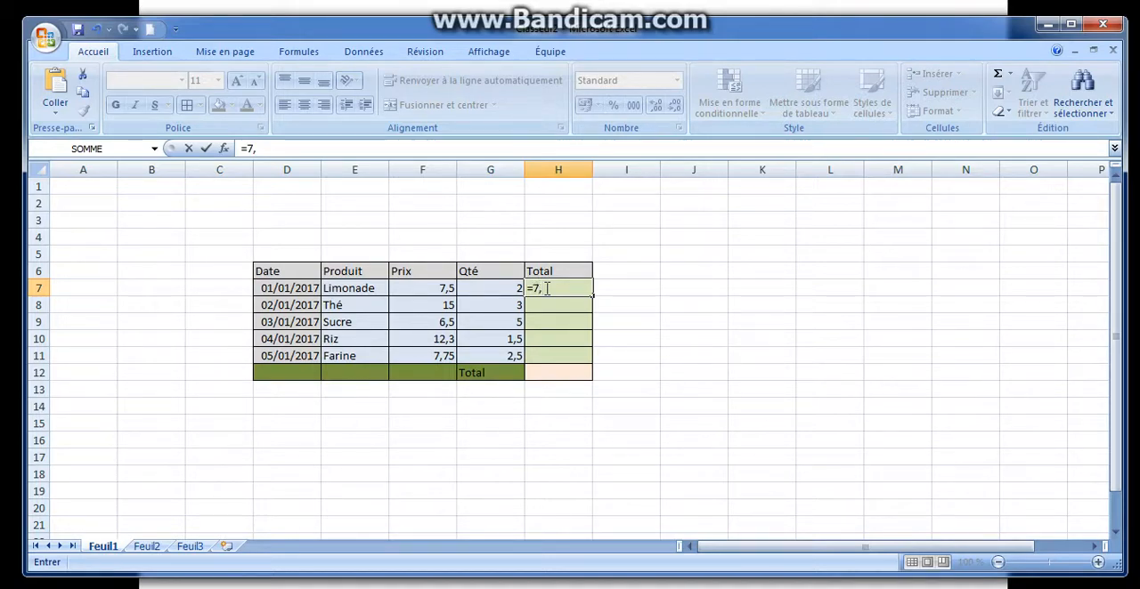
{"action": "type", "text": "5"}
{"action": "type", "text": "\""}
{"action": "type", "text": "2"}
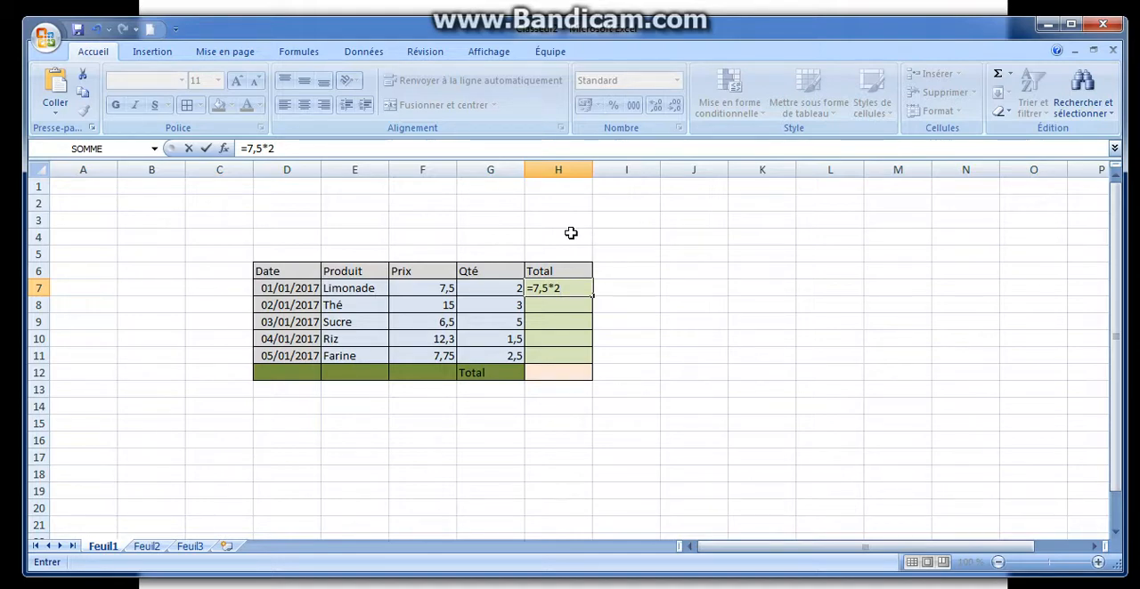
{"action": "key", "text": "Return"}
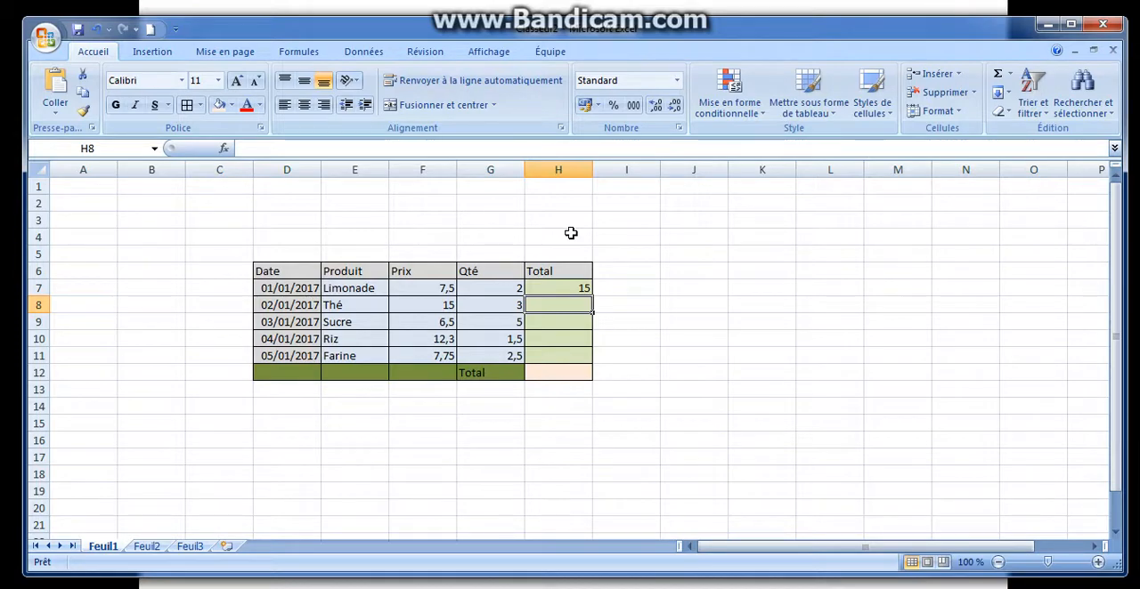
{"action": "left_click", "coordinate": [554, 286]}
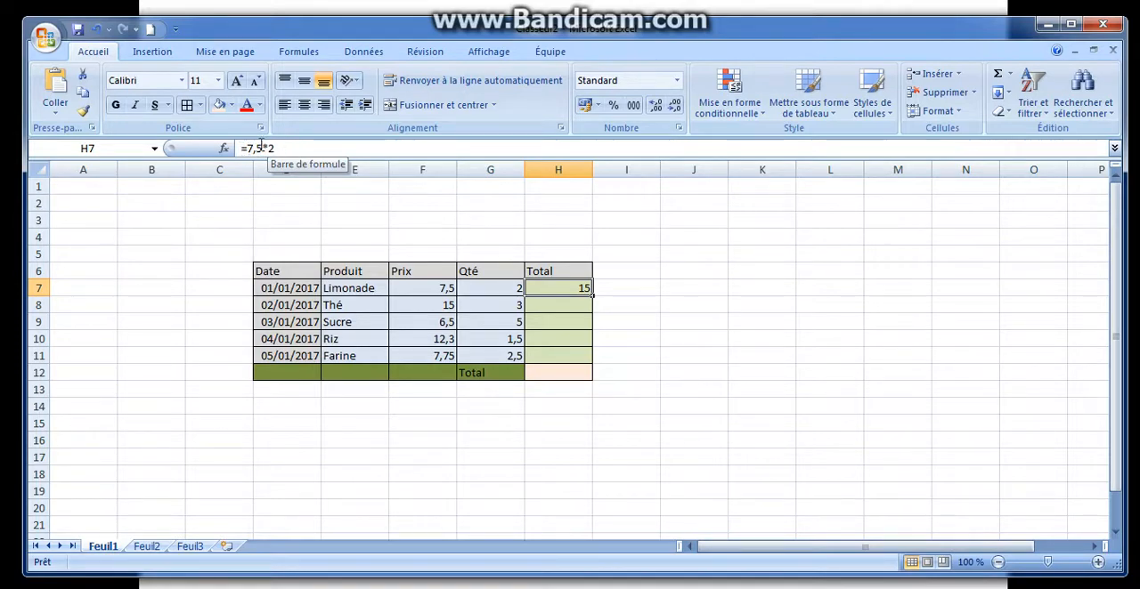
Enter the formula =15*3 in cell H8 as the Thé total
{"action": "left_click", "coordinate": [541, 305]}
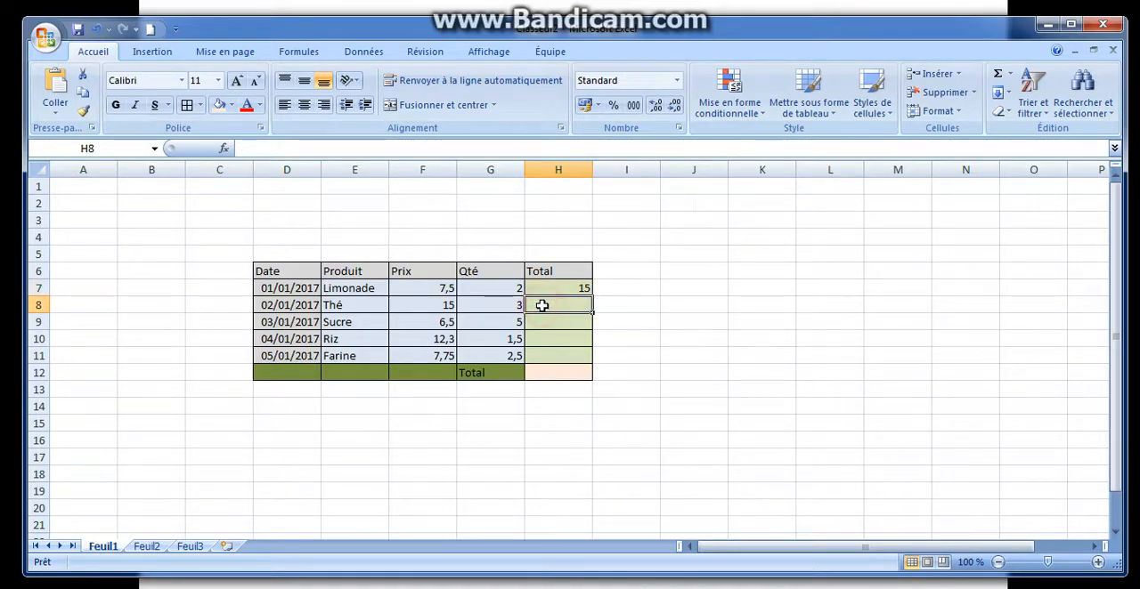
{"action": "type", "text": "="}
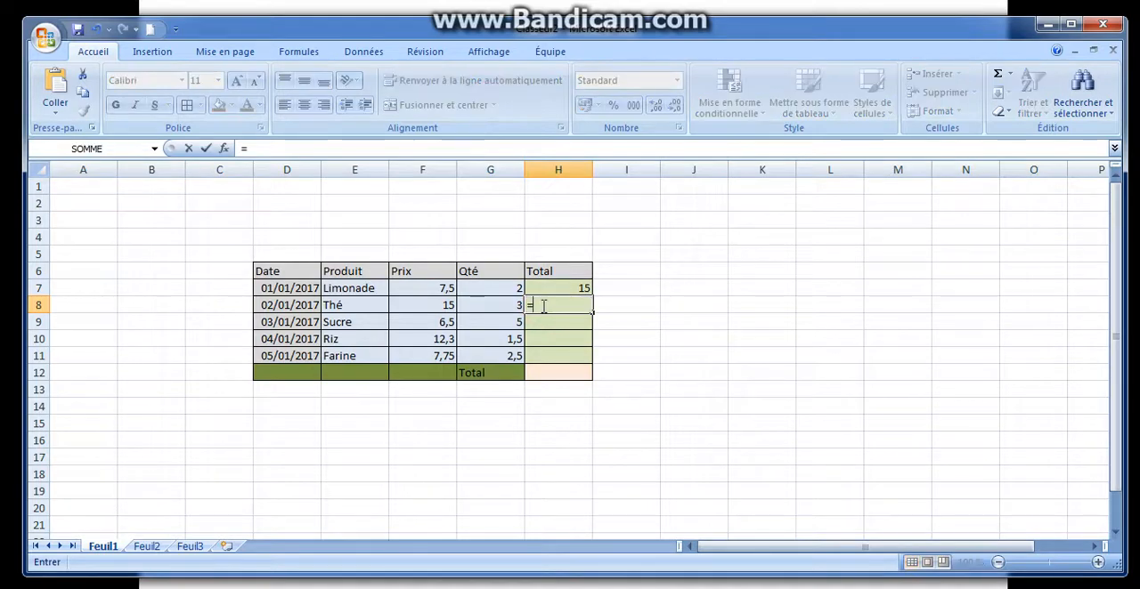
{"action": "type", "text": "15*3"}
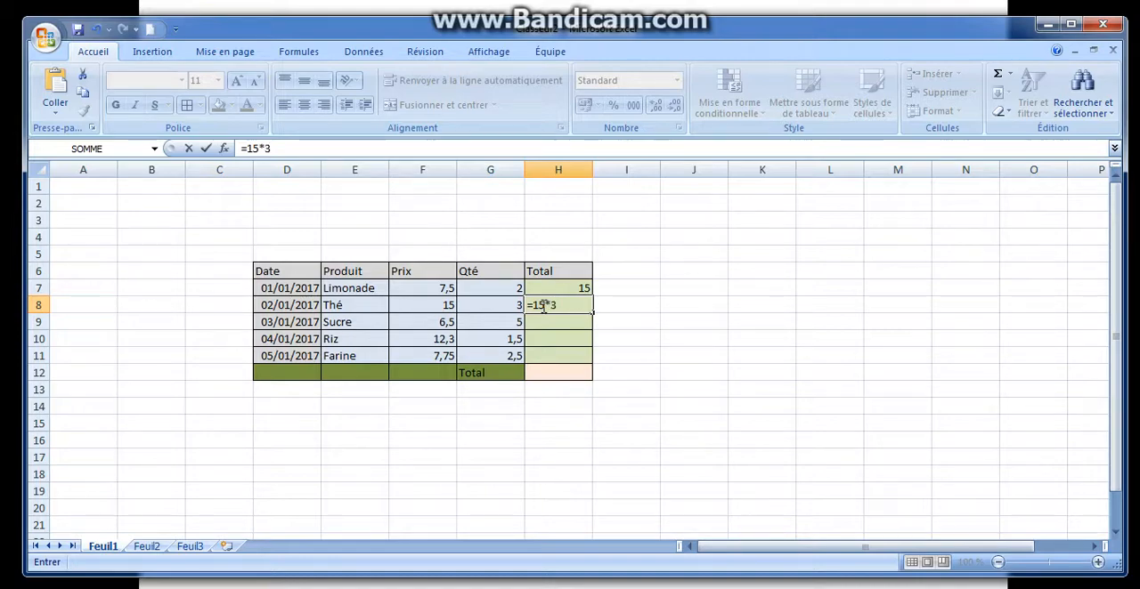
{"action": "key", "text": "Return"}
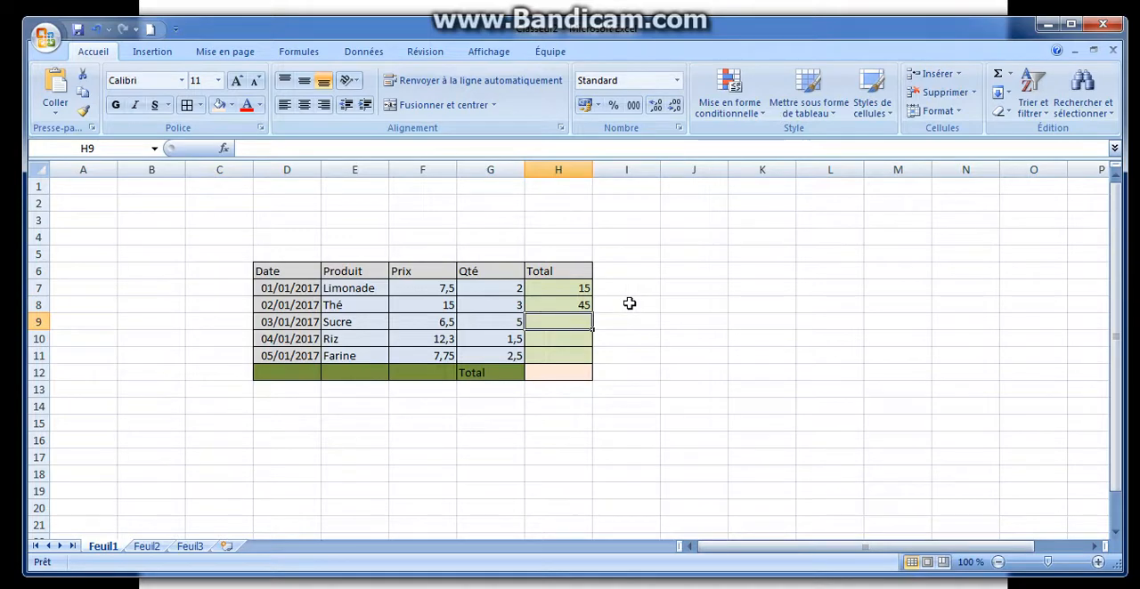
{"action": "left_click", "coordinate": [567, 302]}
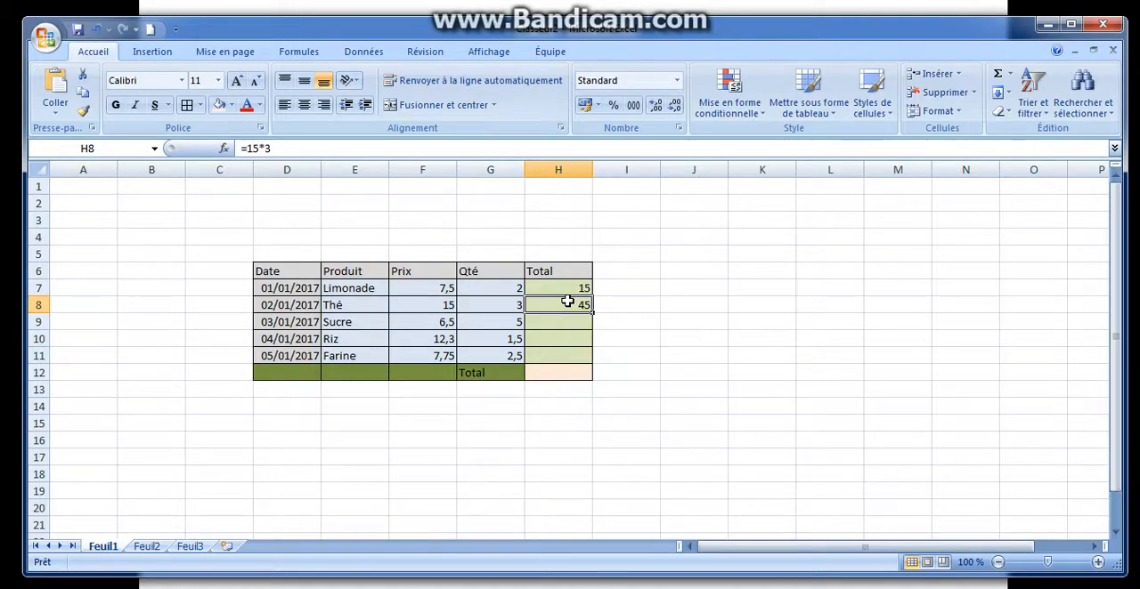
Set the Limonade quantity in G7 to 3 and check the formula behind its total in H7
{"action": "left_click", "coordinate": [559, 288]}
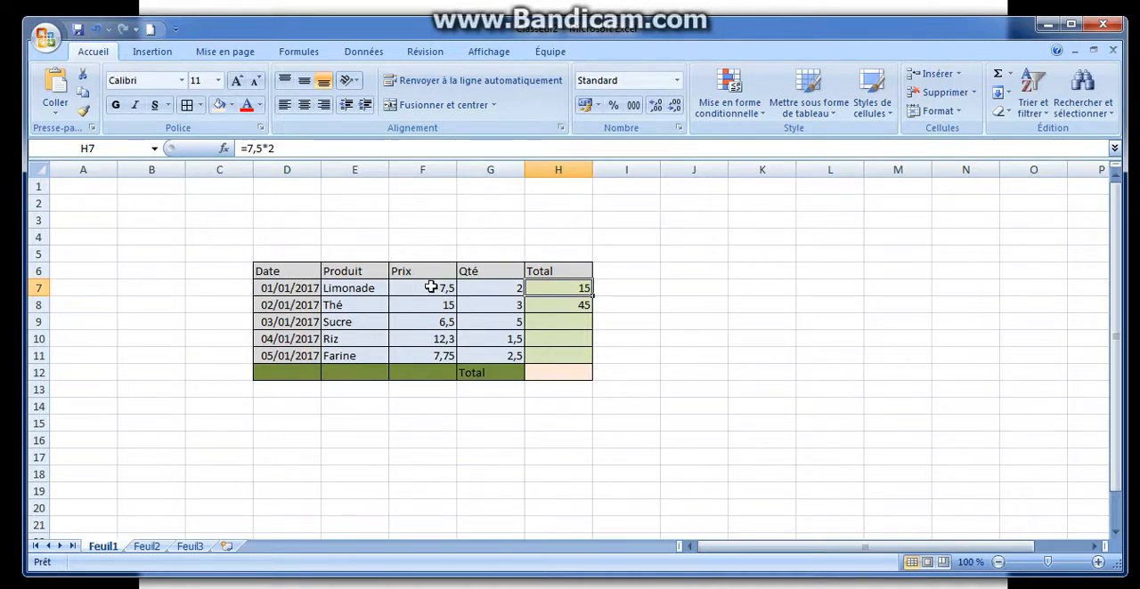
{"action": "left_click", "coordinate": [490, 286]}
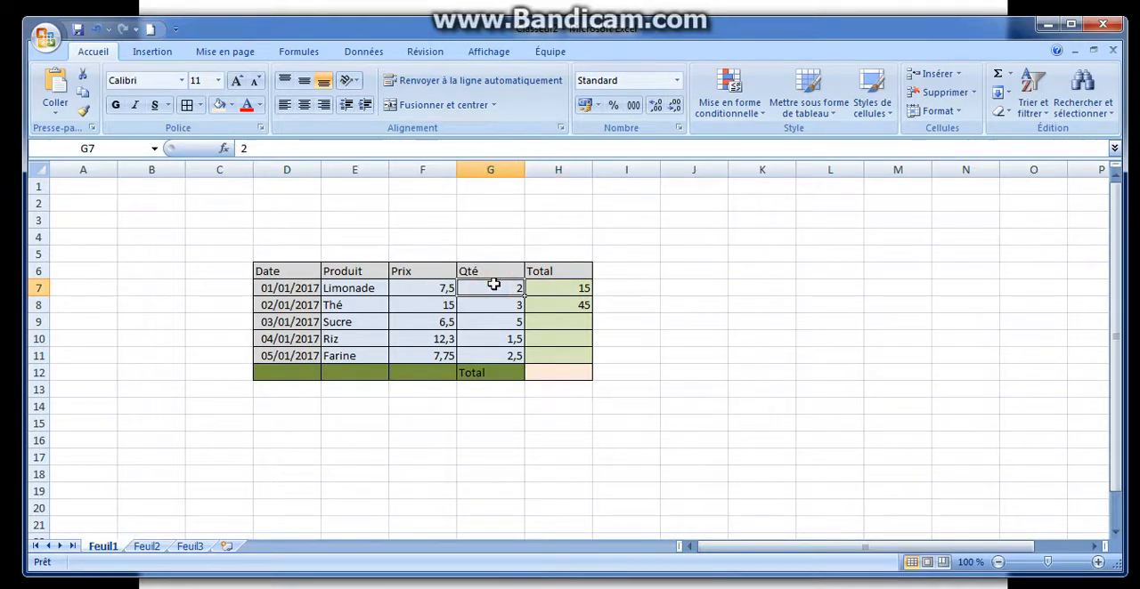
{"action": "type", "text": "3"}
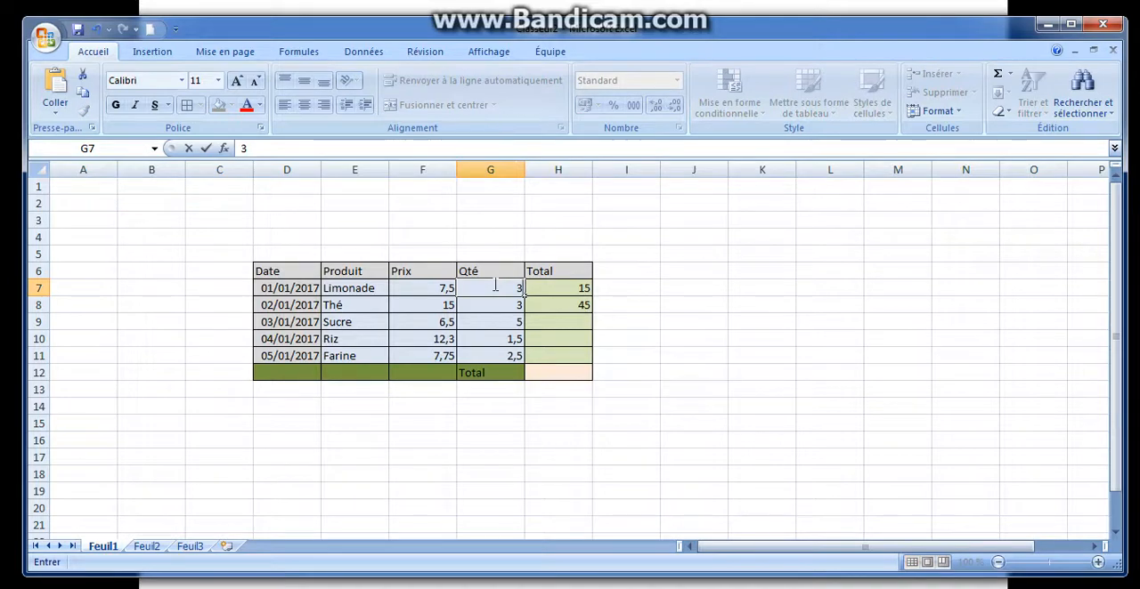
{"action": "key", "text": "Return"}
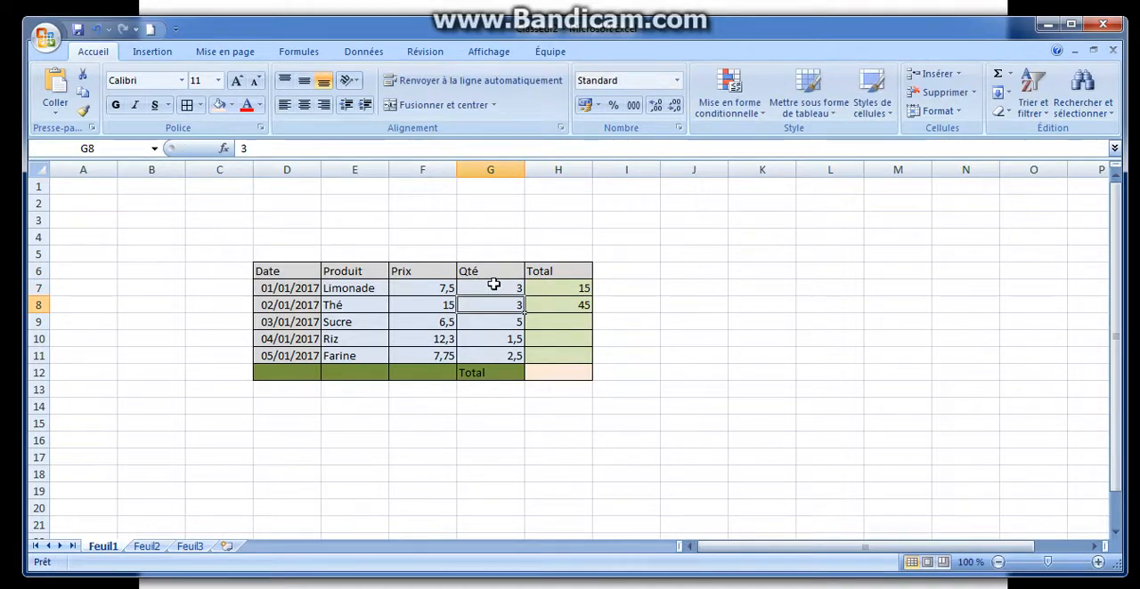
{"action": "left_click", "coordinate": [491, 286]}
{"action": "left_click", "coordinate": [544, 289]}
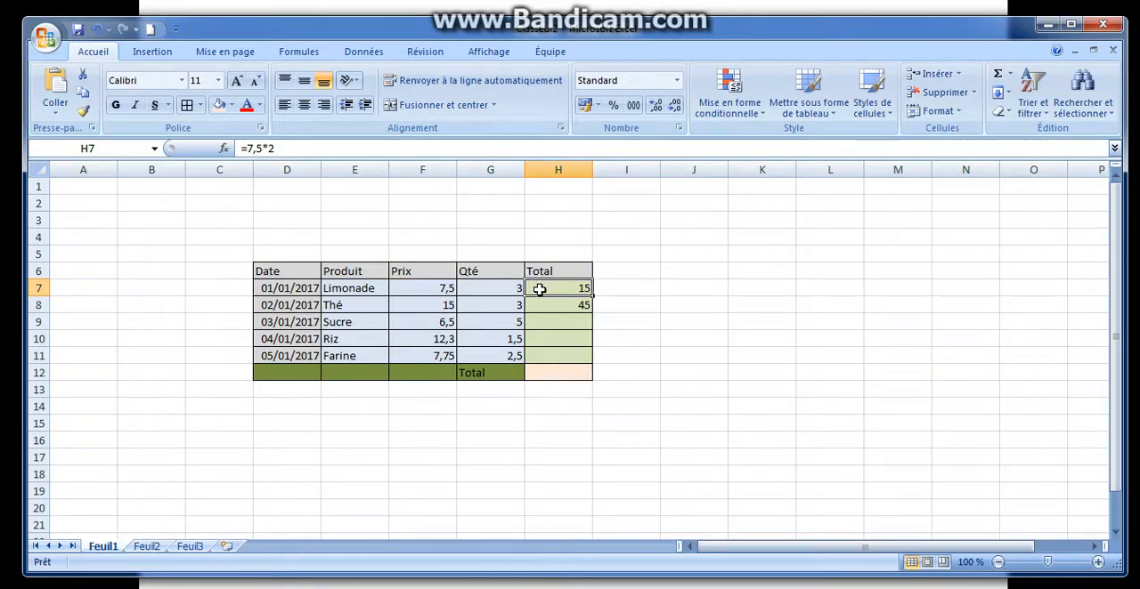
Replace the typed numbers in the H7 formula with references to the price and quantity cells, giving =F7*G7
{"action": "left_click", "coordinate": [428, 289]}
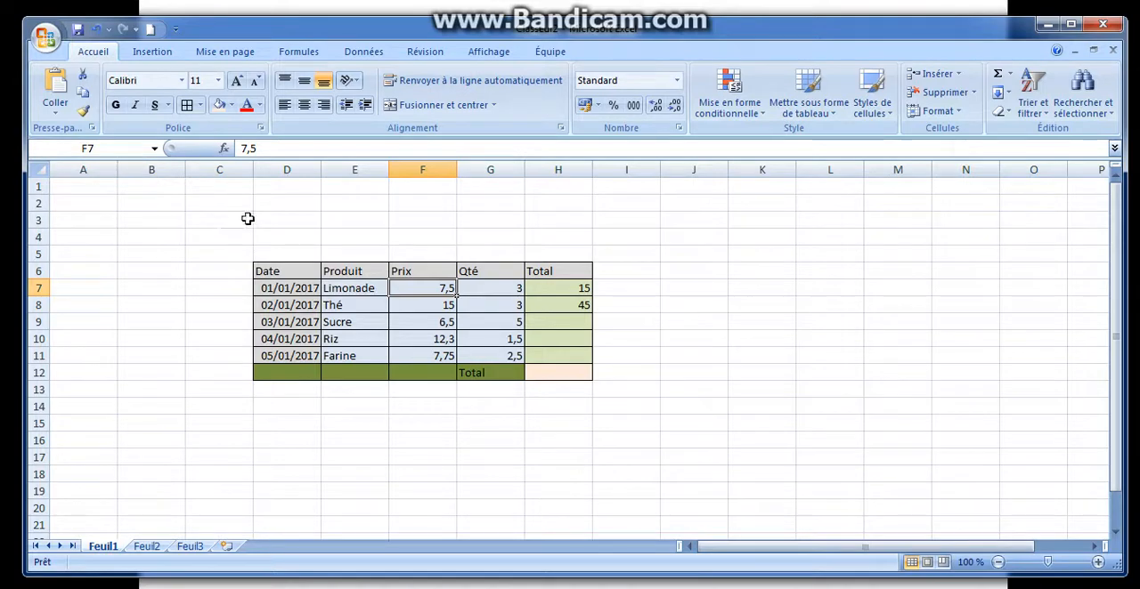
{"action": "left_click", "coordinate": [487, 290]}
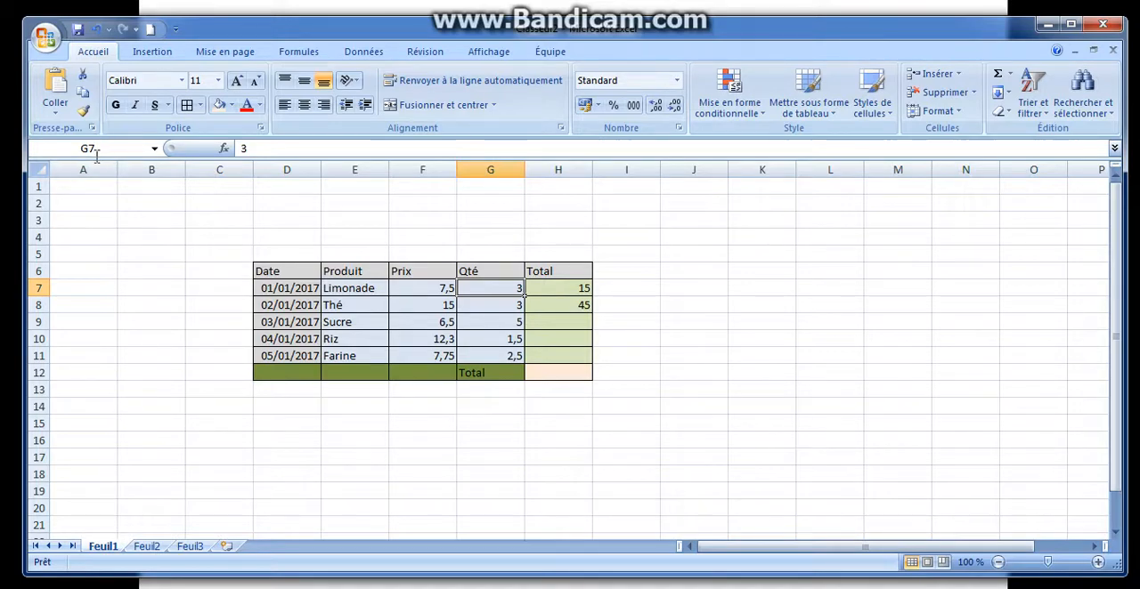
{"action": "left_click", "coordinate": [537, 284]}
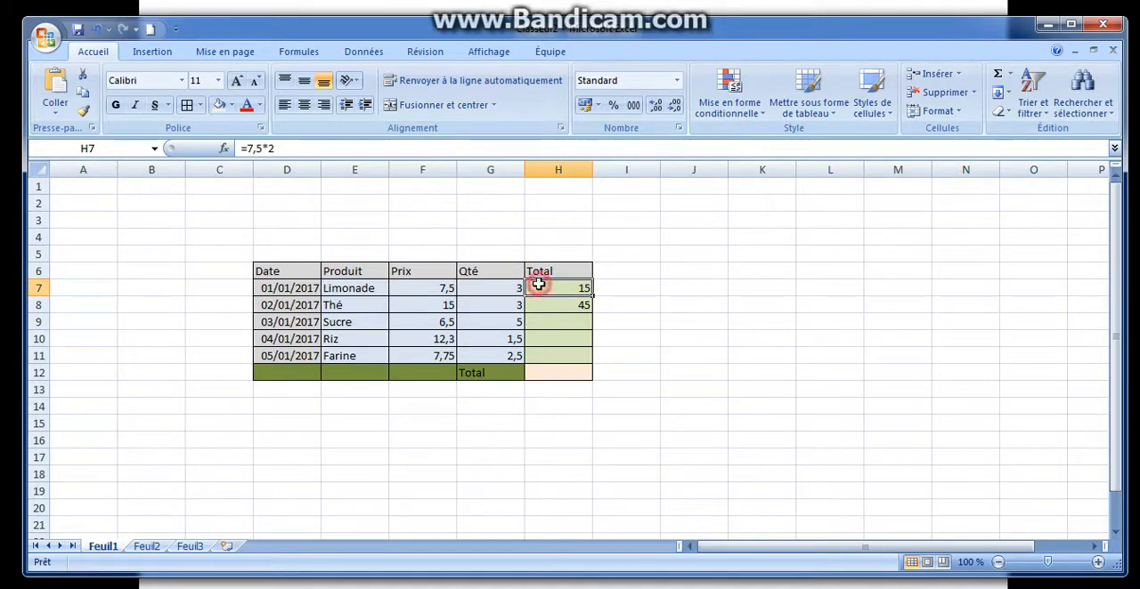
{"action": "left_click", "coordinate": [258, 149]}
{"action": "left_click", "coordinate": [264, 149]}
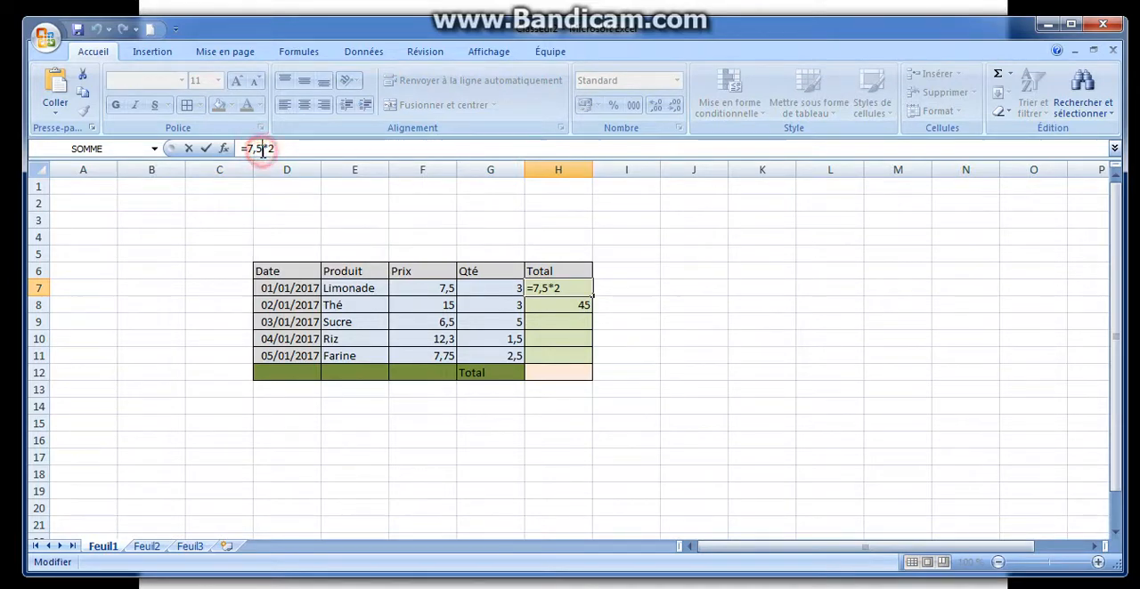
{"action": "key", "text": "BackSpace"}
{"action": "key", "text": "BackSpace"}
{"action": "key", "text": "BackSpace"}
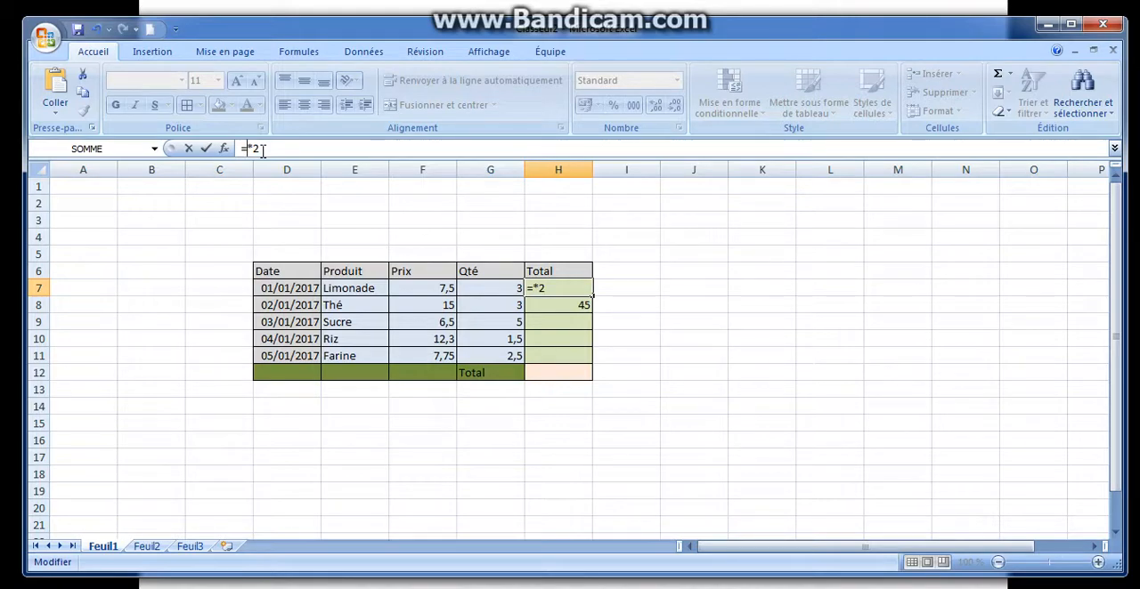
{"action": "type", "text": "f7"}
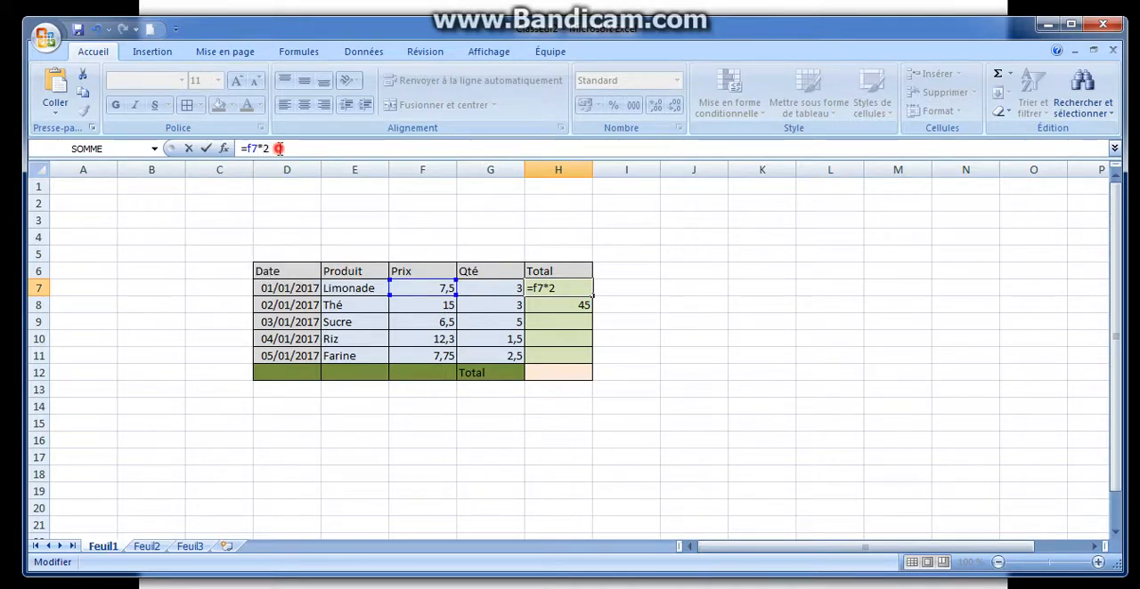
{"action": "key", "text": "BackSpace"}
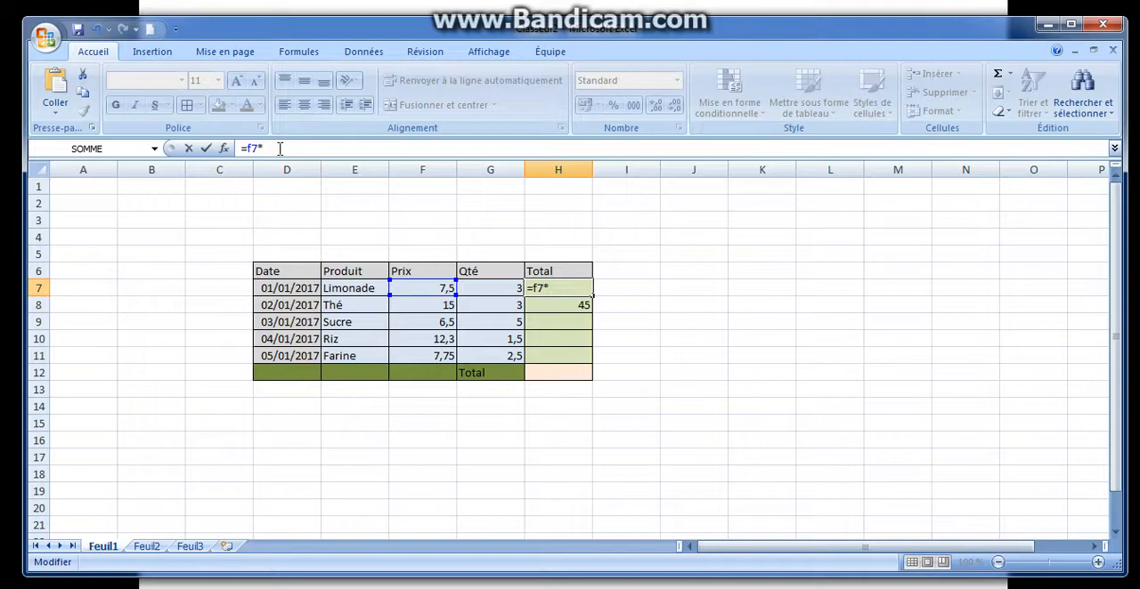
{"action": "type", "text": "g7"}
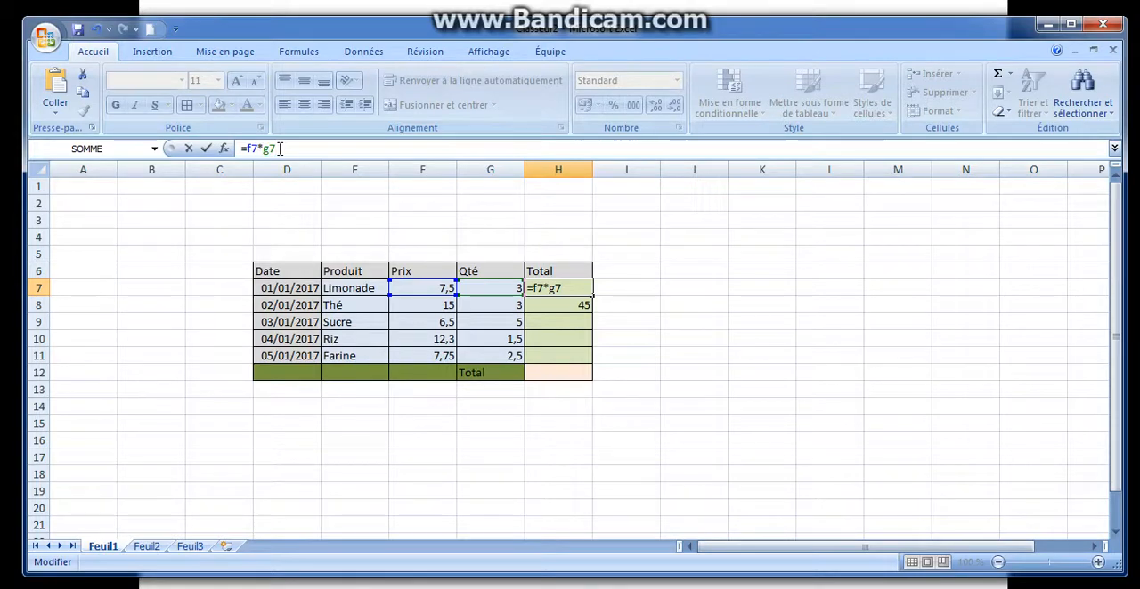
{"action": "key", "text": "Return"}
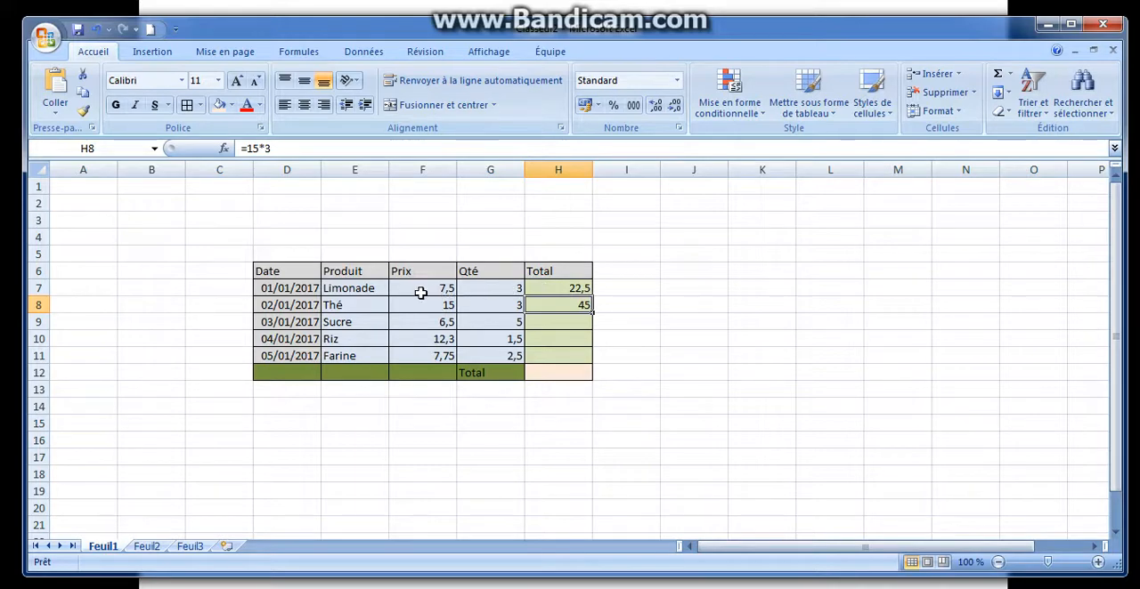
Set the Limonade quantity in G7 to 5 and check its total in H7
{"action": "left_click", "coordinate": [493, 288]}
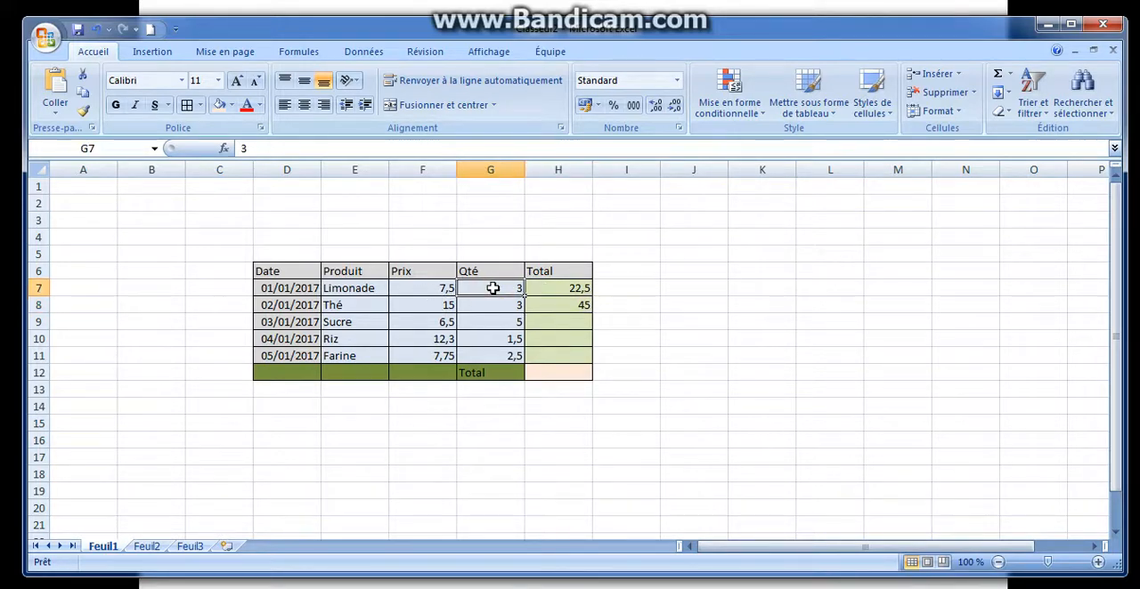
{"action": "type", "text": "5"}
{"action": "key", "text": "Return"}
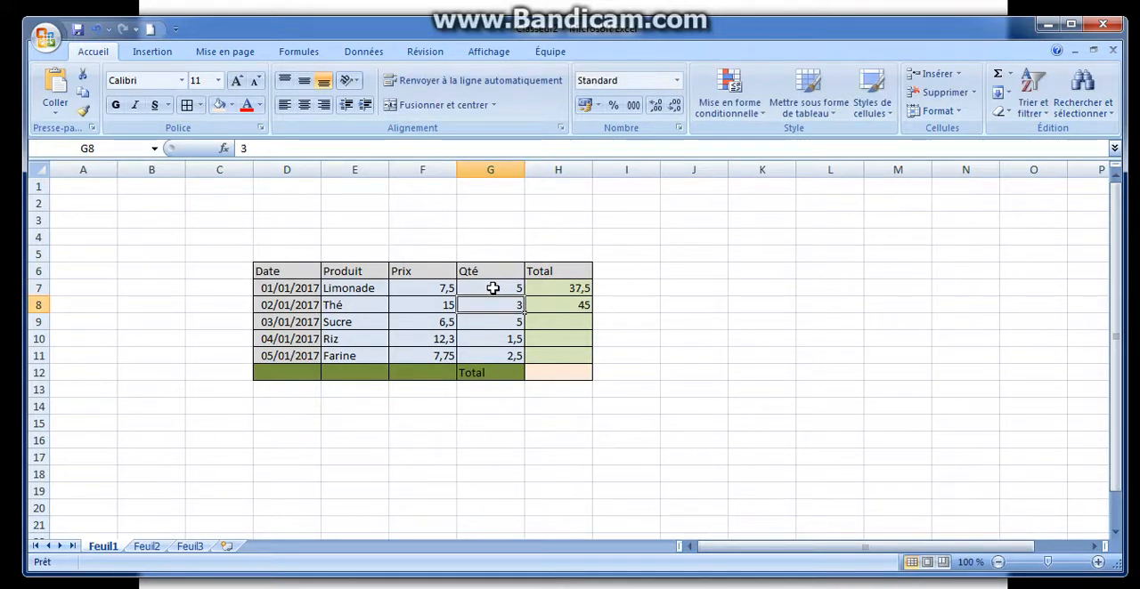
{"action": "left_click", "coordinate": [493, 287]}
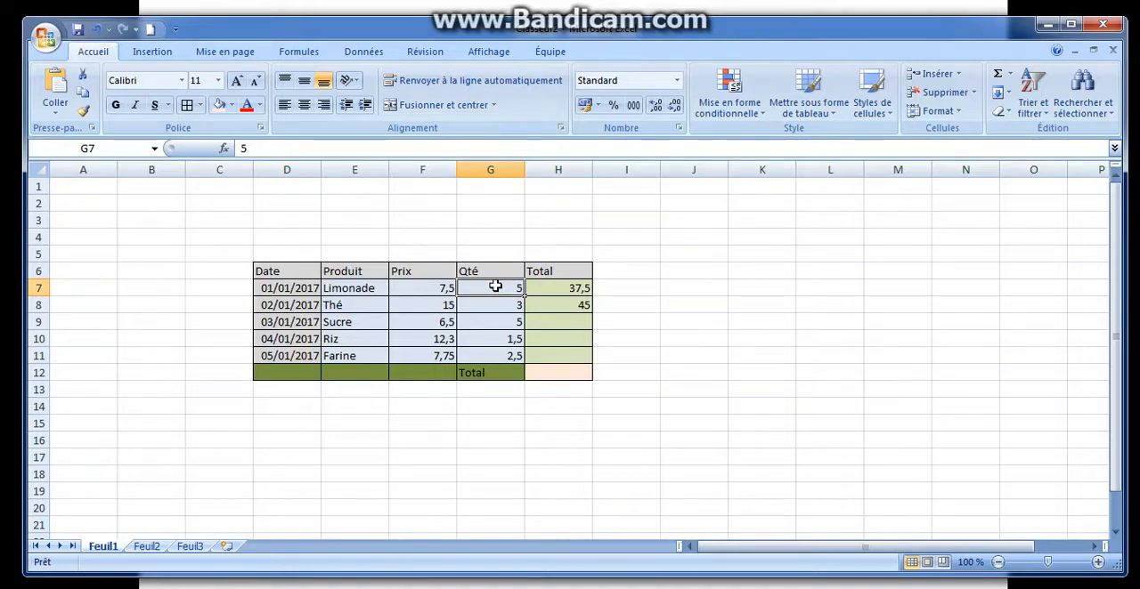
{"action": "left_click", "coordinate": [566, 288]}
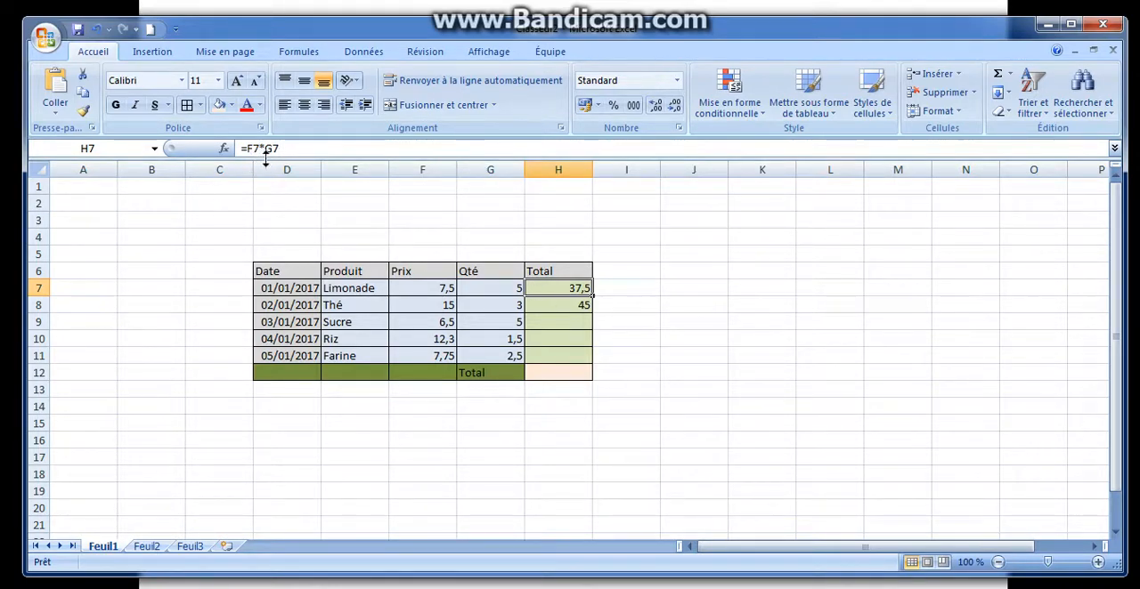
Replace the typed numbers in the H8 formula with cell references, giving =F8*G8
{"action": "left_click", "coordinate": [540, 304]}
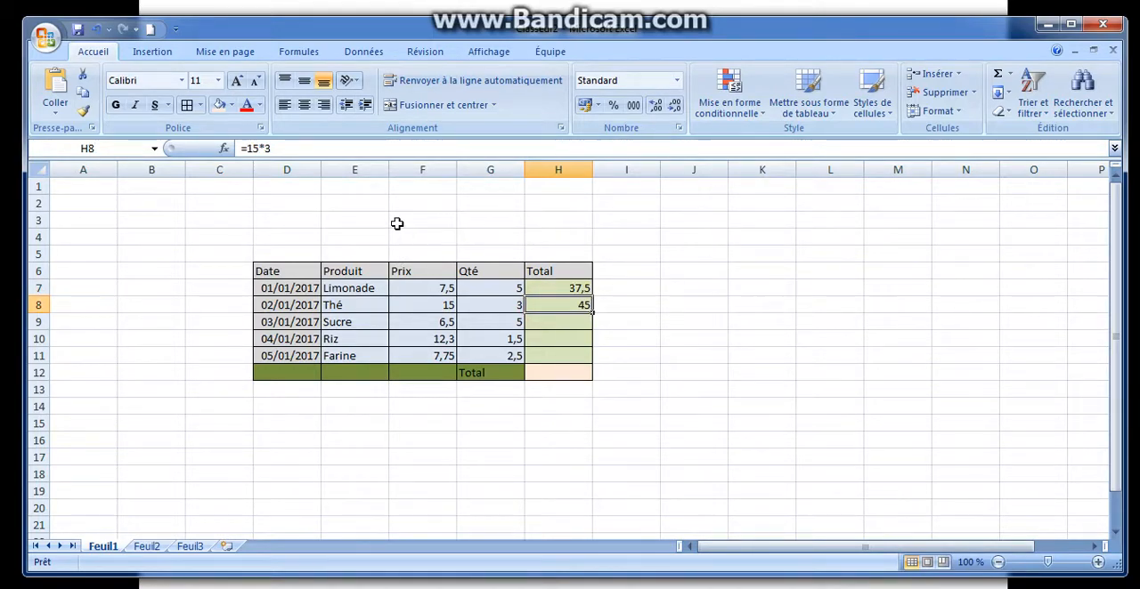
{"action": "double_click", "coordinate": [253, 148]}
{"action": "key", "text": "BackSpace"}
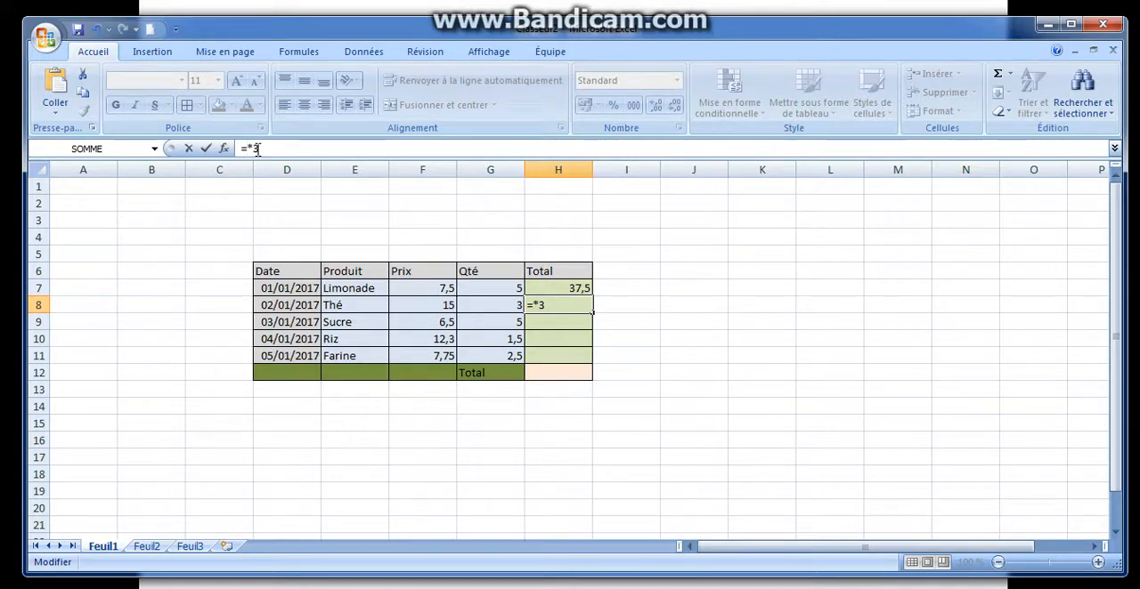
{"action": "type", "text": "f8"}
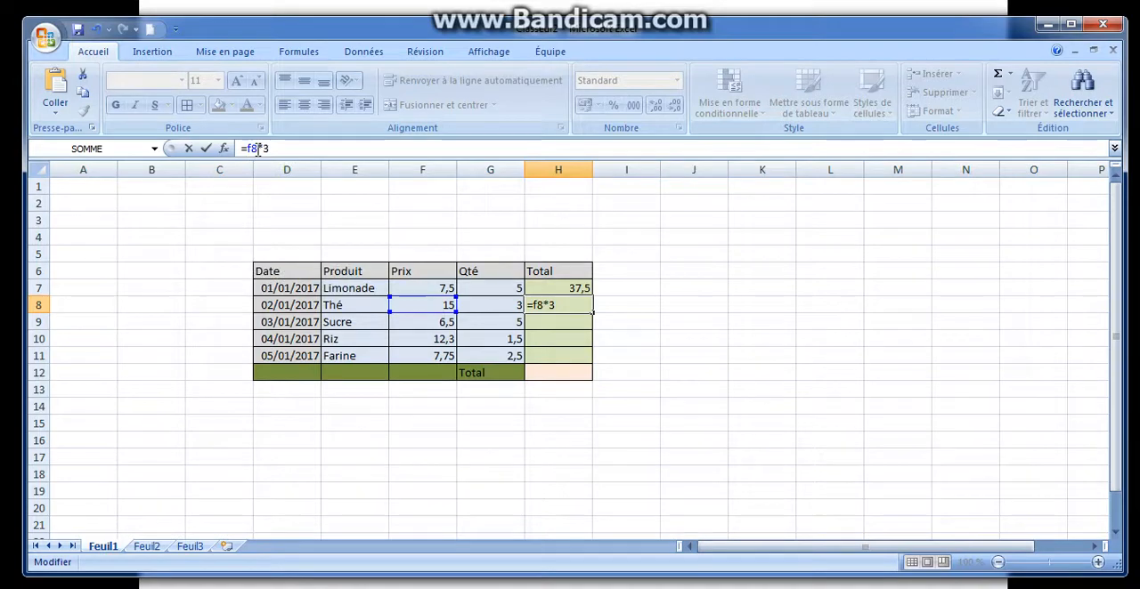
{"action": "left_click", "coordinate": [559, 305]}
{"action": "key", "text": "BackSpace"}
{"action": "type", "text": "g8"}
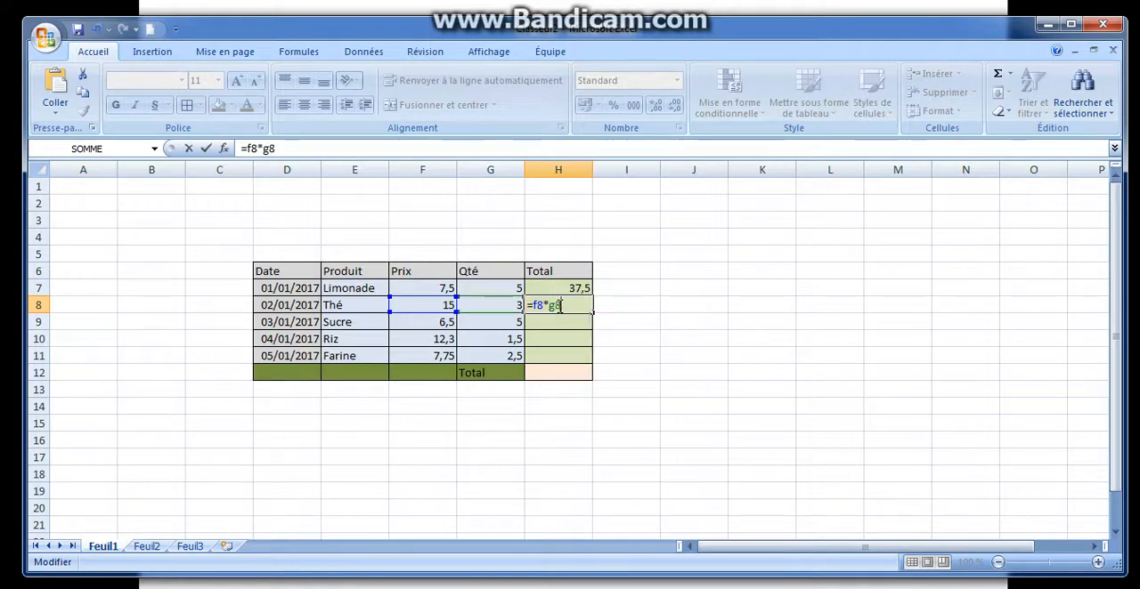
{"action": "key", "text": "Return"}
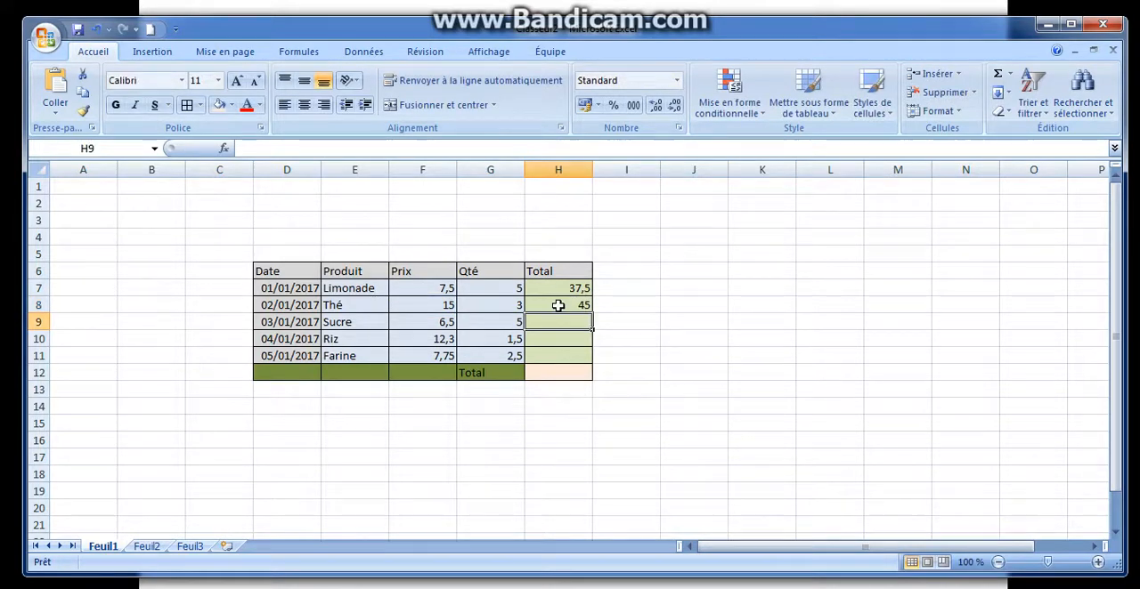
Set the Thé price in F8 to 45 and check its total in H8
{"action": "left_click", "coordinate": [496, 309]}
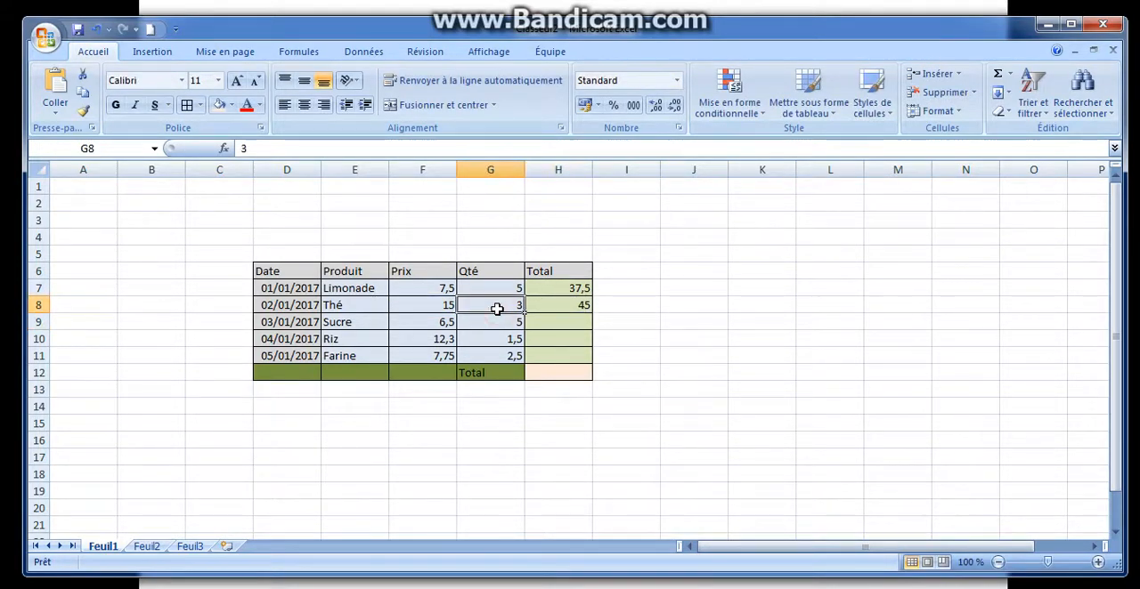
{"action": "left_click", "coordinate": [447, 305]}
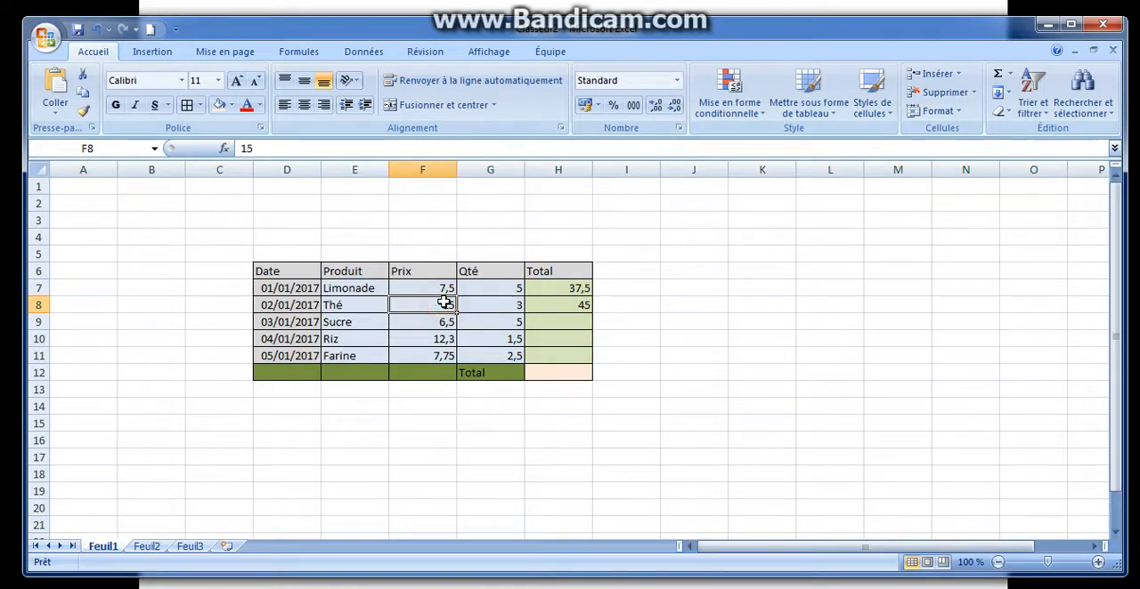
{"action": "type", "text": "45"}
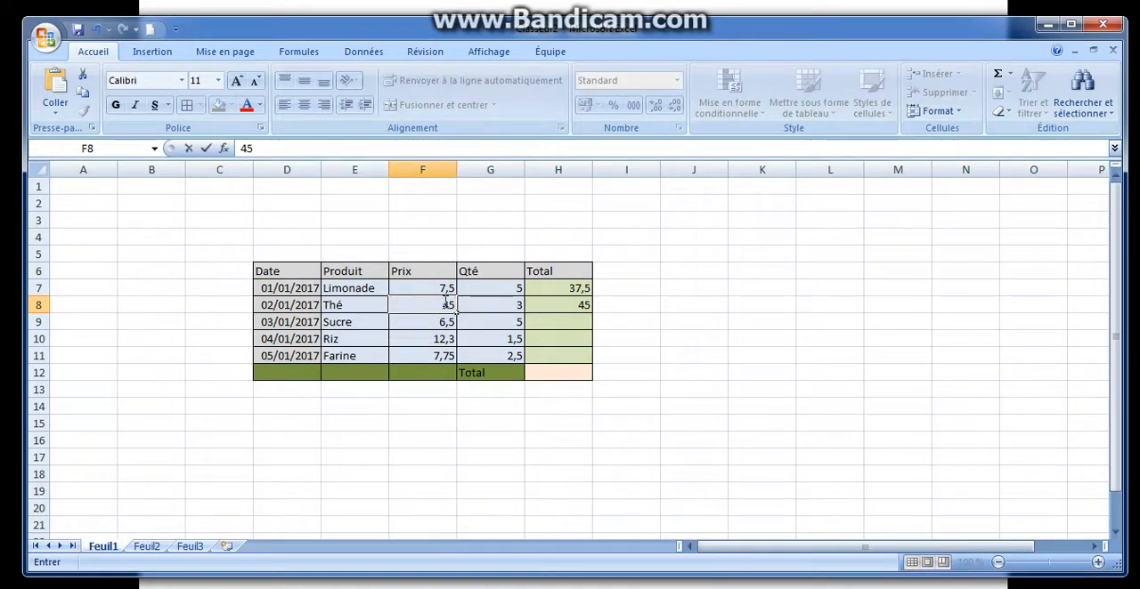
{"action": "key", "text": "Return"}
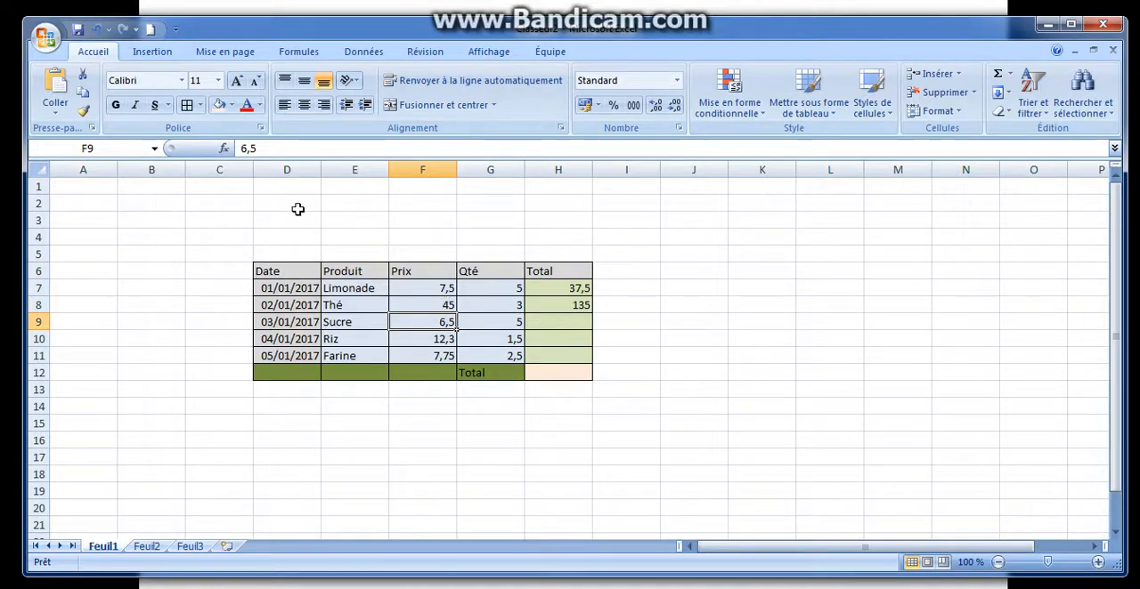
{"action": "left_click", "coordinate": [547, 303]}
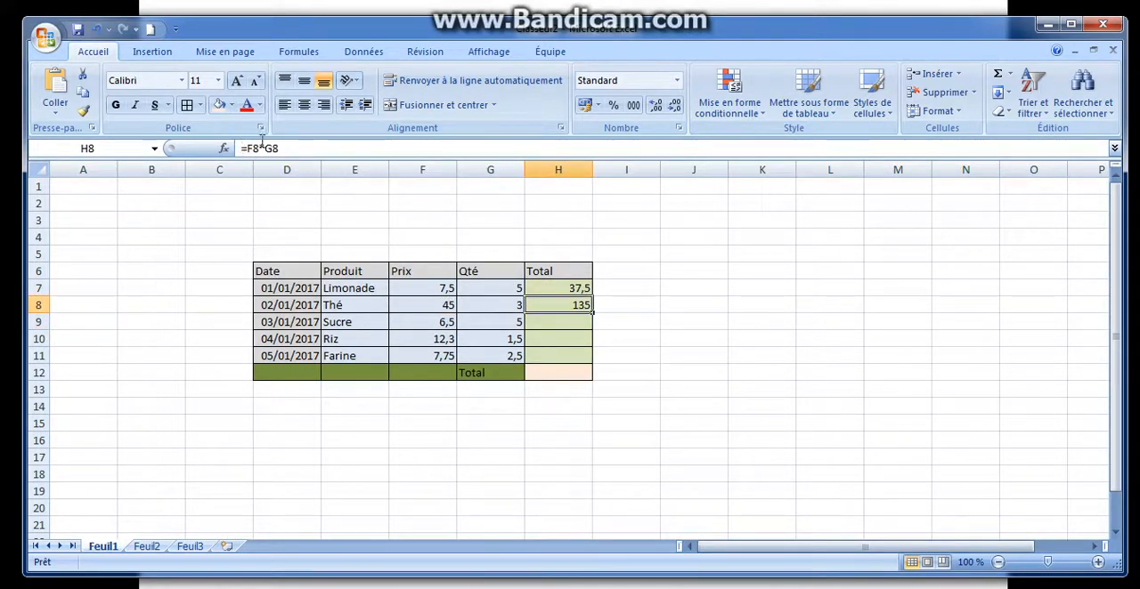